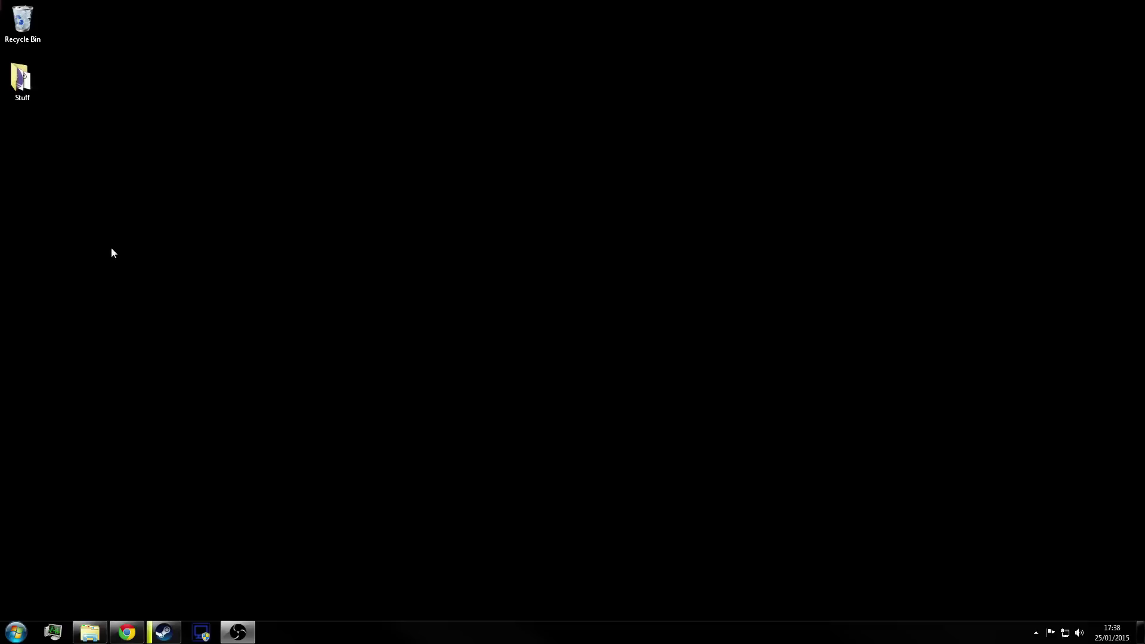
- Switch to Steam and open the properties of Kerbal Space Program from the game library
click(164, 632)
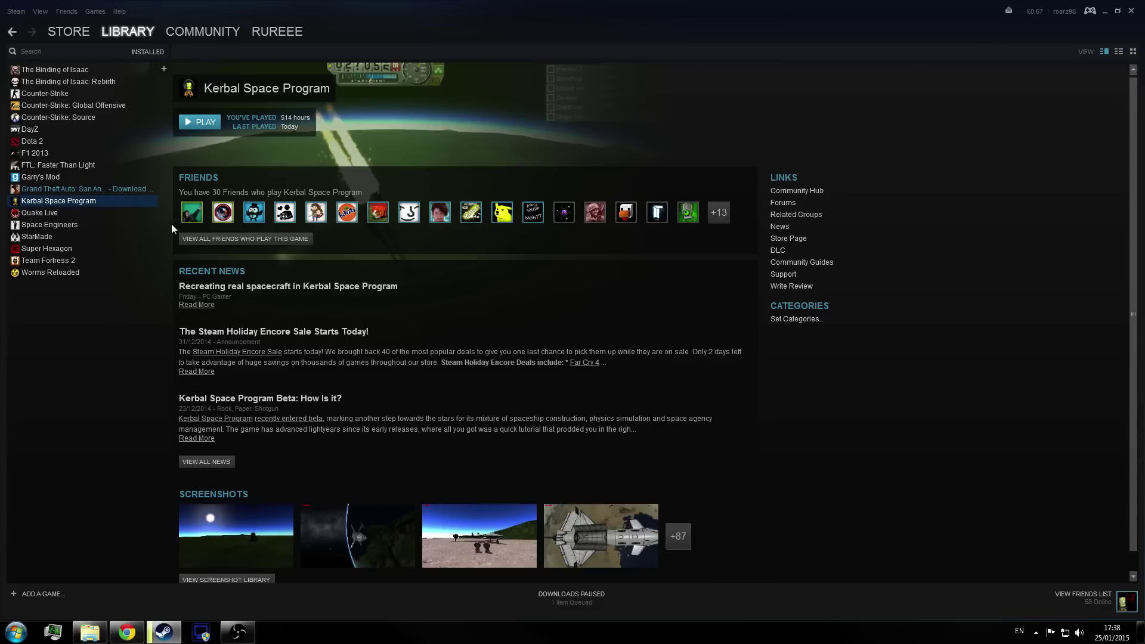
right_click(68, 201)
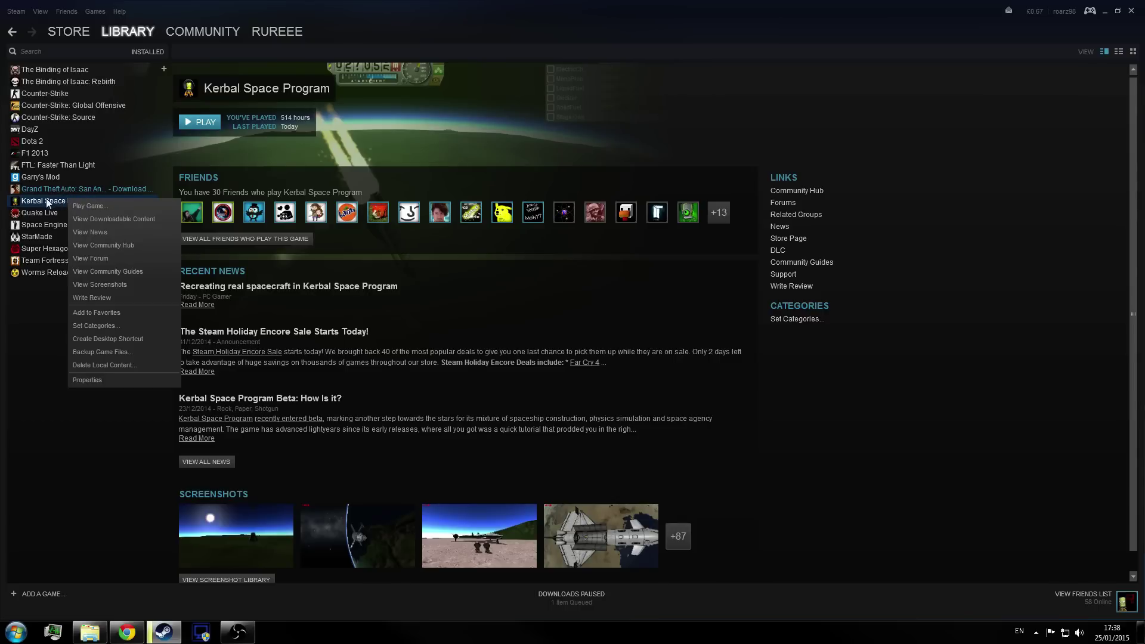
click(377, 364)
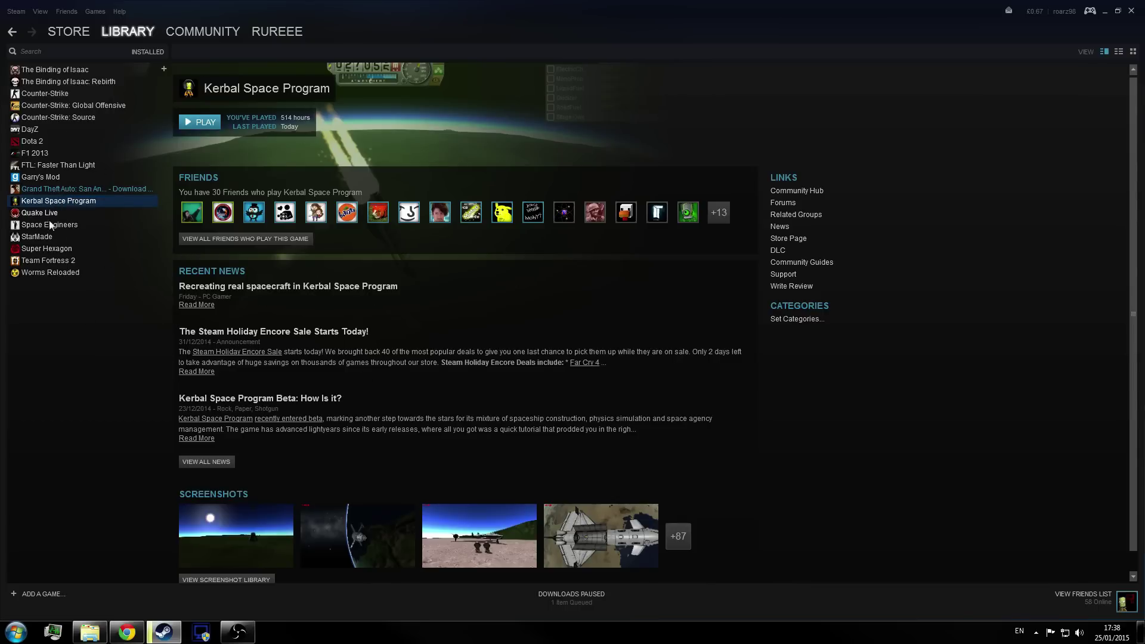
right_click(60, 201)
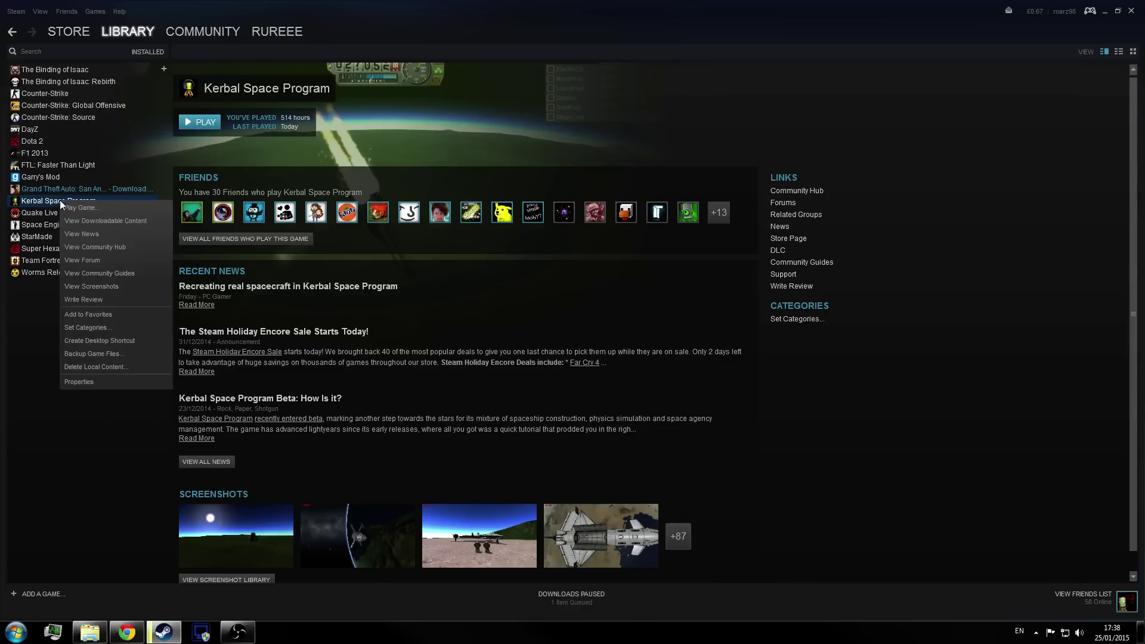
click(87, 382)
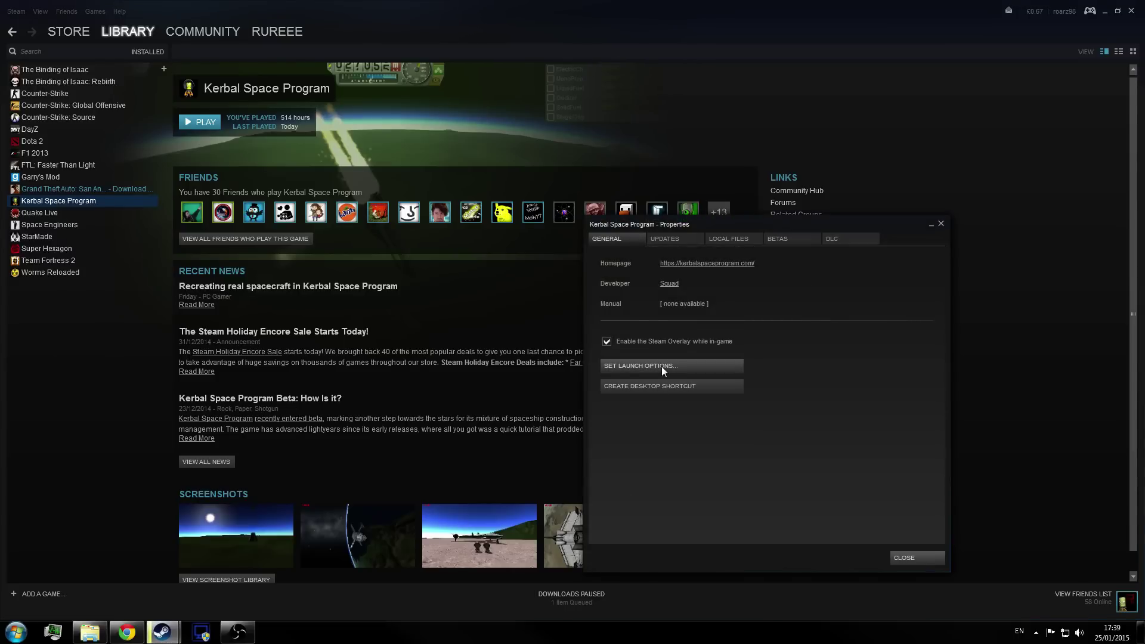
drag(663, 223, 431, 165)
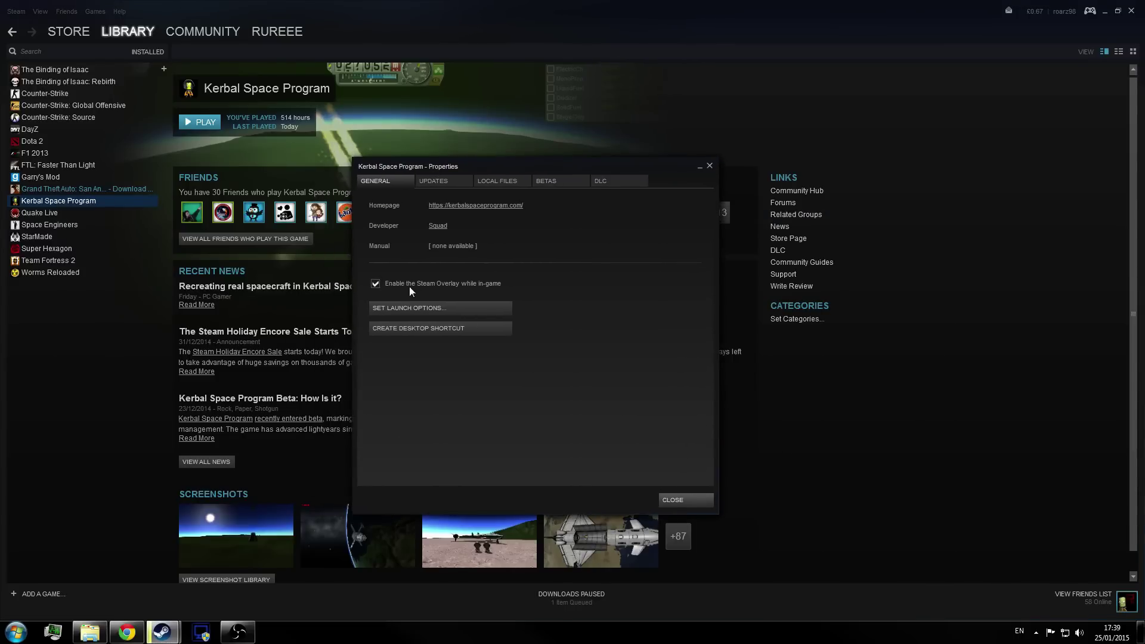
- Set the game's launch options to -popupwindow and close its properties
click(409, 307)
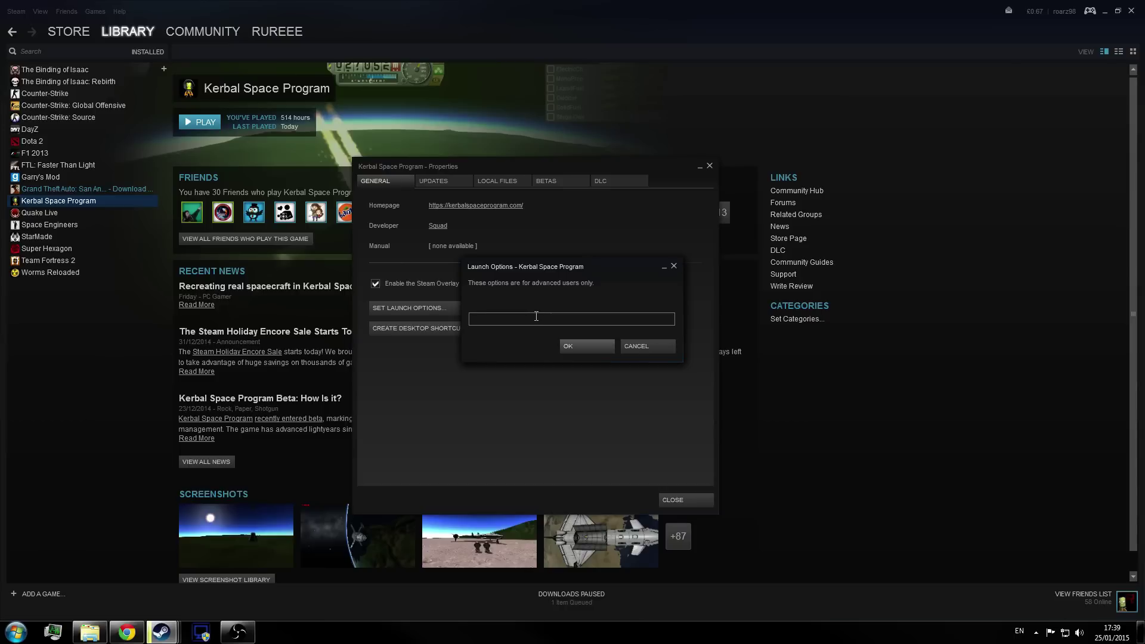
text(-popupwindow)
double_click(475, 322)
click(475, 322)
double_click(474, 320)
click(473, 320)
double_click(473, 320)
click(578, 319)
click(575, 345)
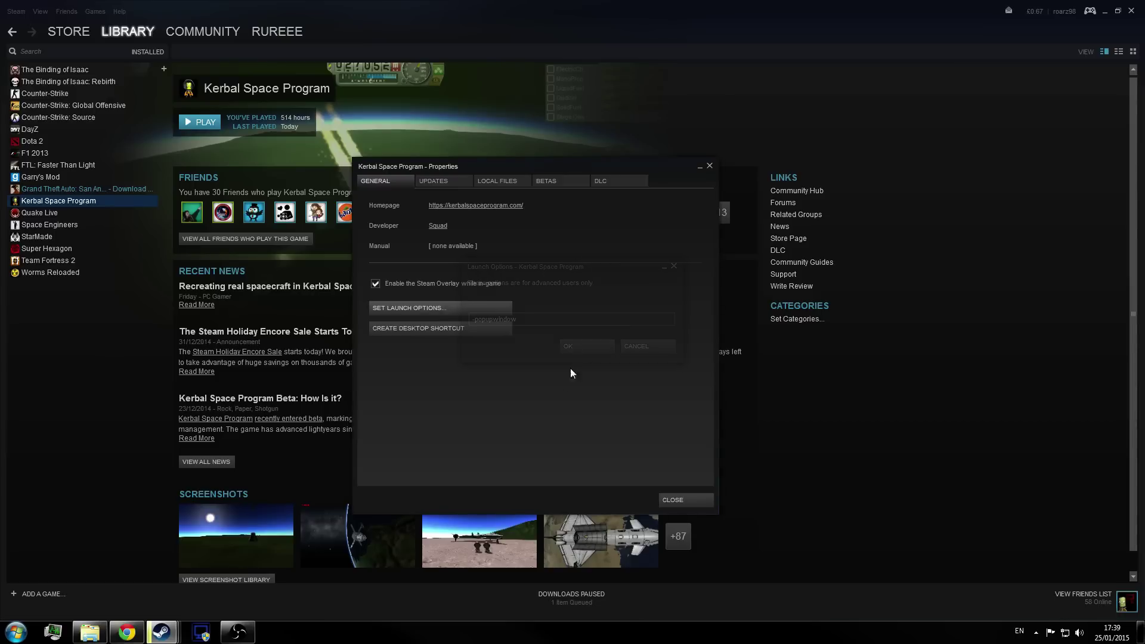
click(667, 500)
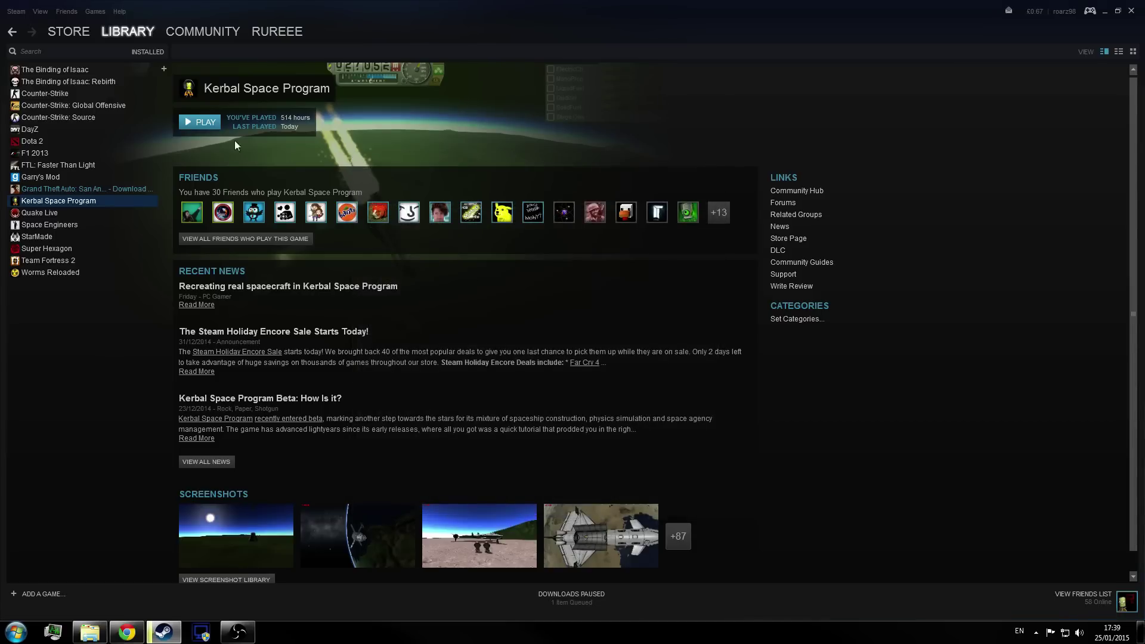
- Launch Kerbal Space Program and raise the screen resolution in its graphics settings, keeping full screen disabled
click(199, 122)
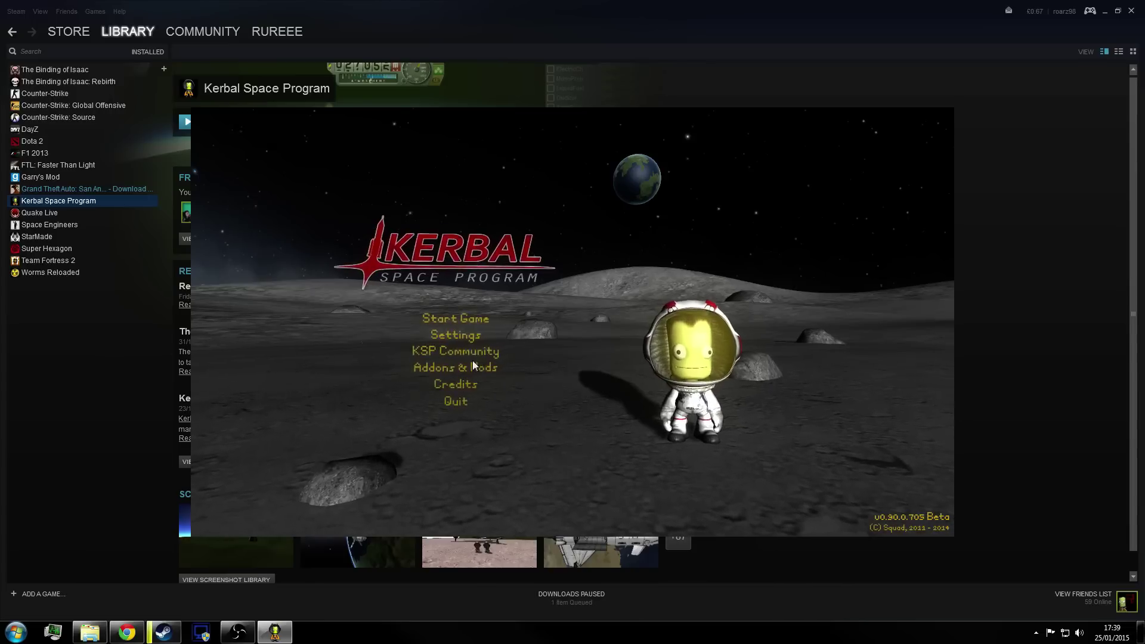
click(435, 338)
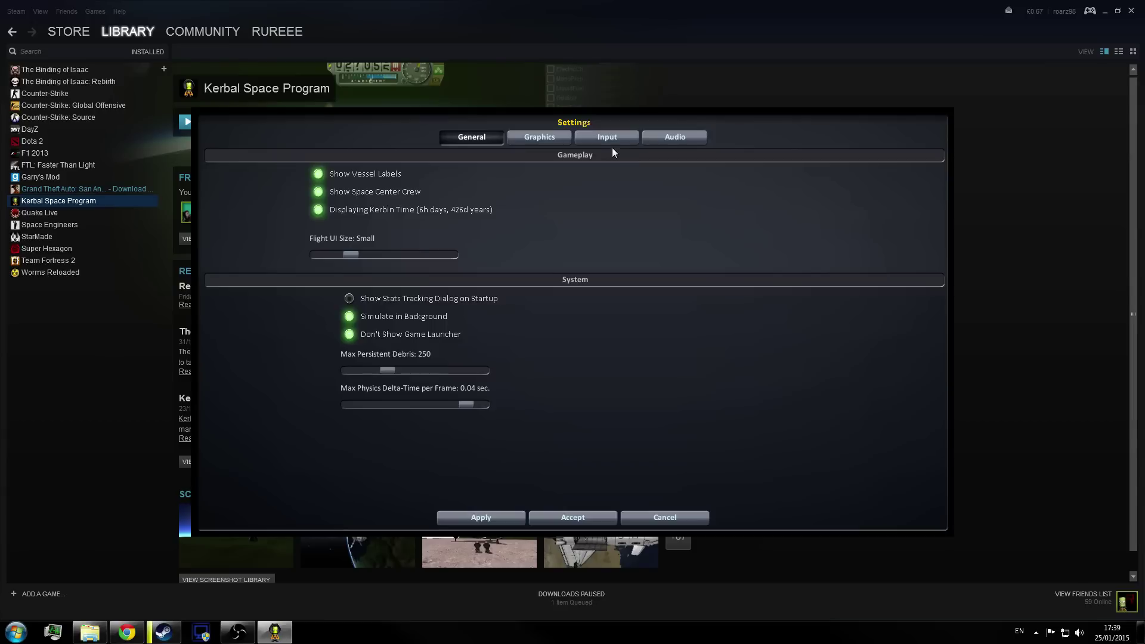
click(539, 136)
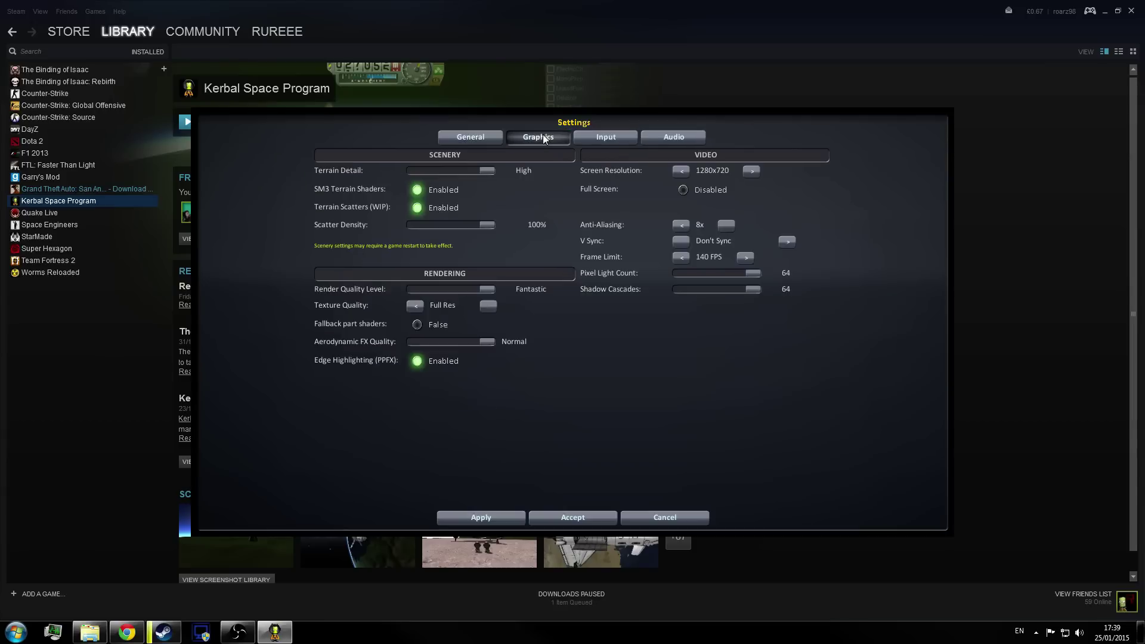
click(752, 171)
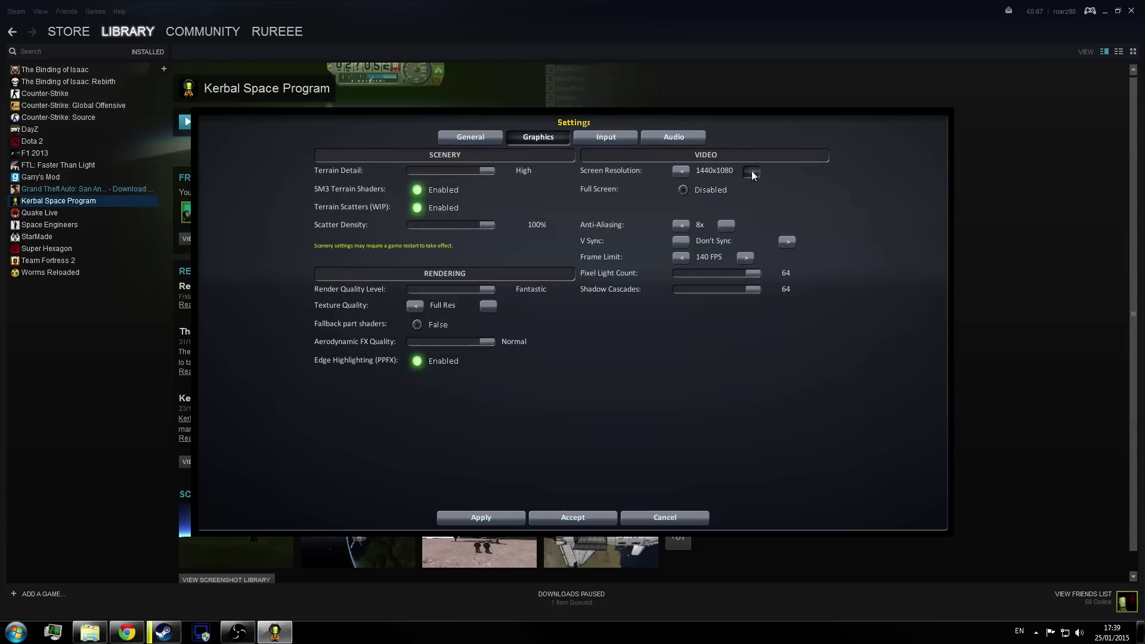
click(752, 170)
click(577, 517)
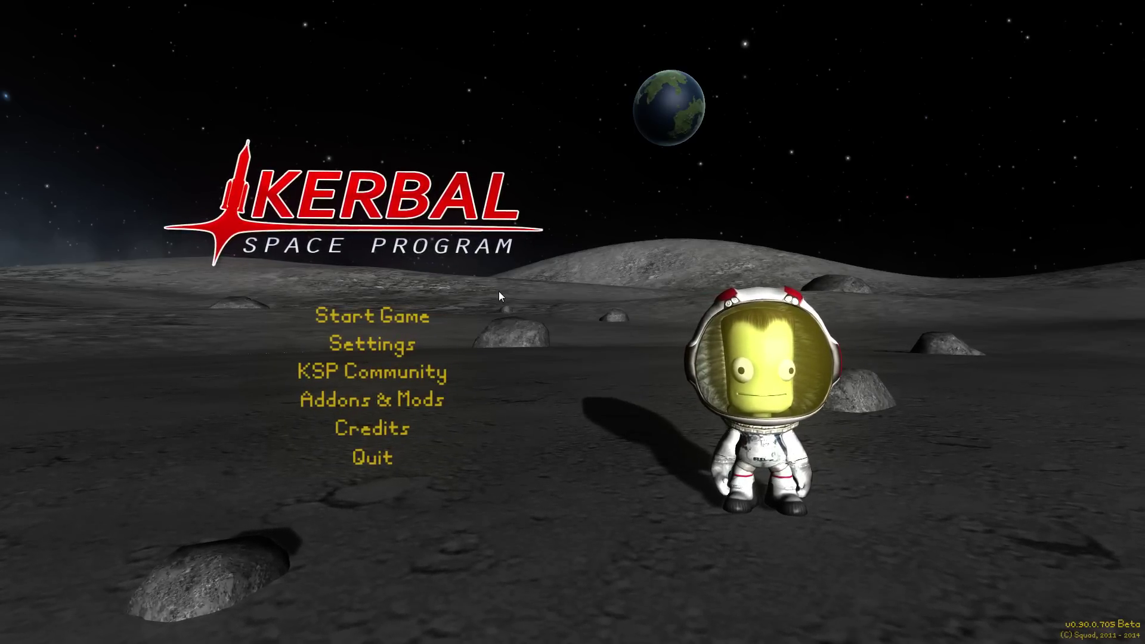
- Switch back and forth between the game, the desktop and Steam to check the borderless window
key(alt+Tab)
key(alt+Tab)
key(alt+Tab)
key(alt+Tab)
key(alt+Tab)
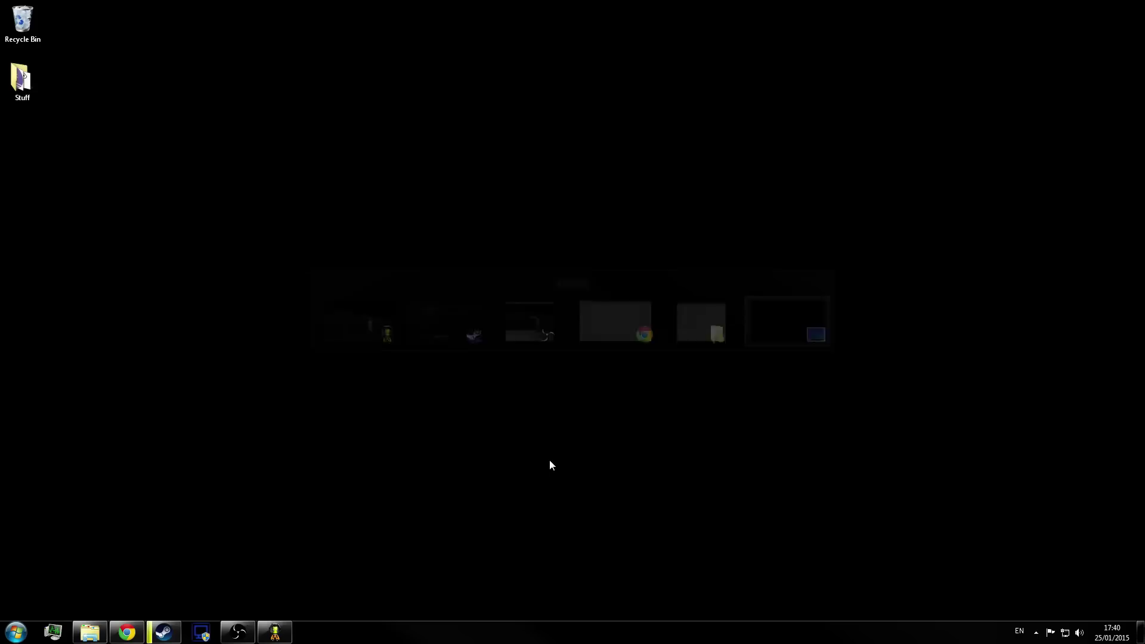
click(276, 632)
key(alt+Tab)
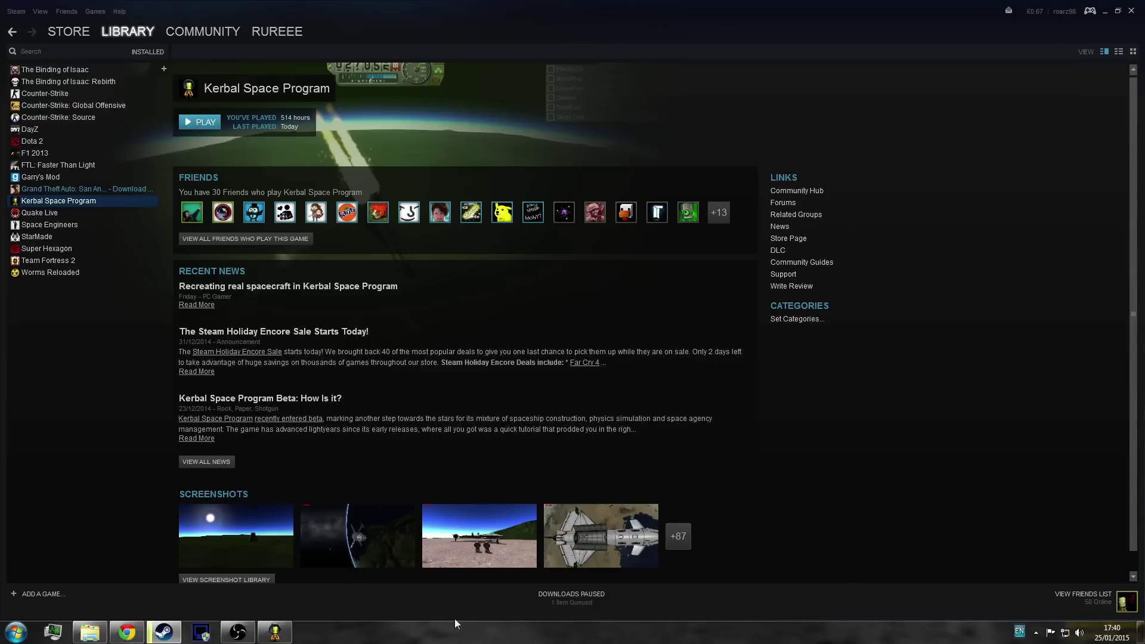
click(275, 632)
key(alt+Tab)
- Close the running Kerbal Space Program window and minimize Steam
right_click(275, 632)
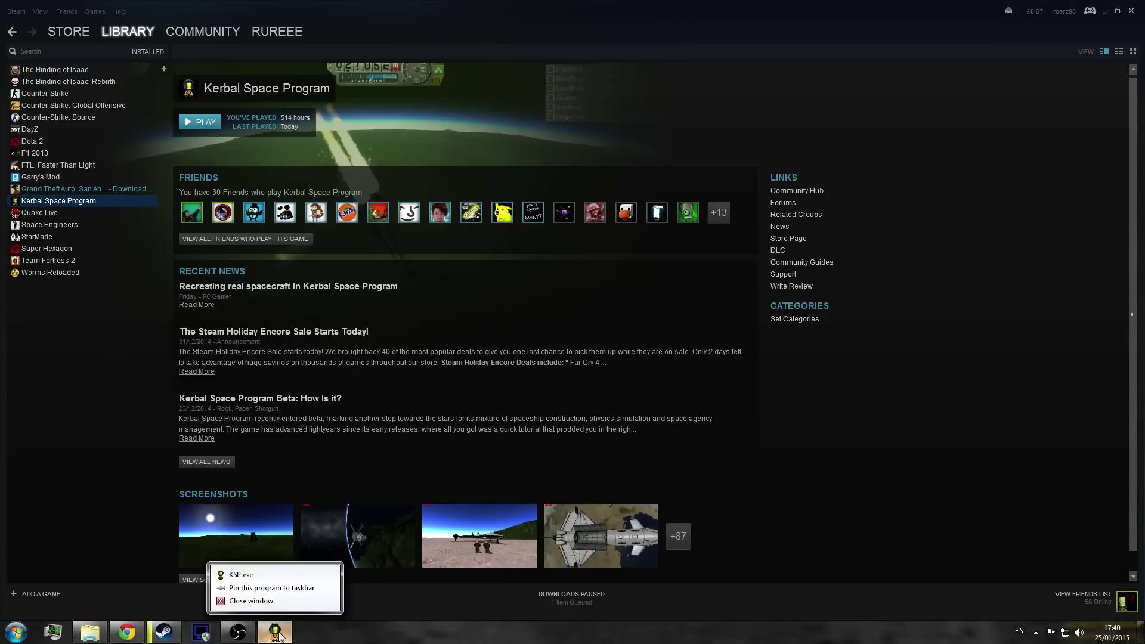
click(260, 602)
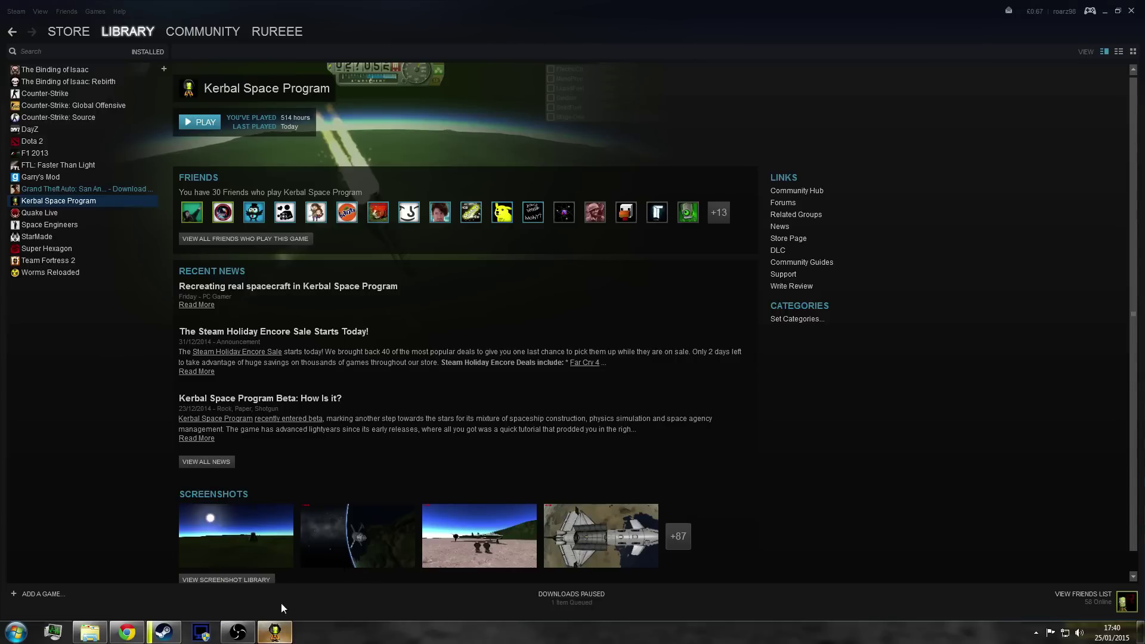
click(1104, 10)
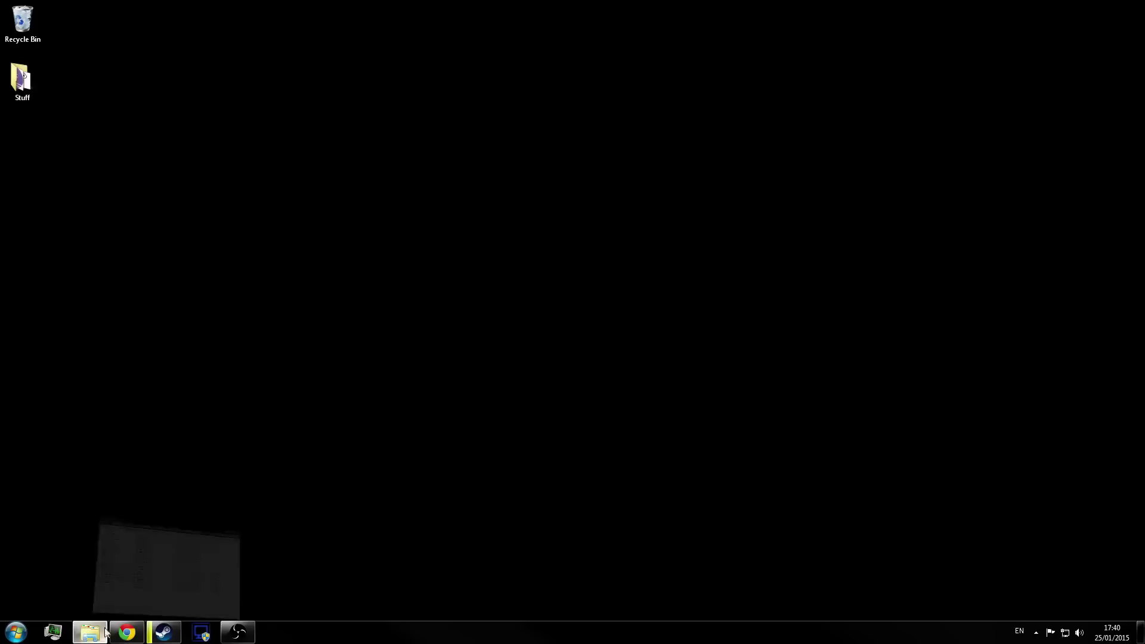
- Create a desktop shortcut to KSP.exe from the Kerbal Space Program folder and minimize the folder window
click(89, 632)
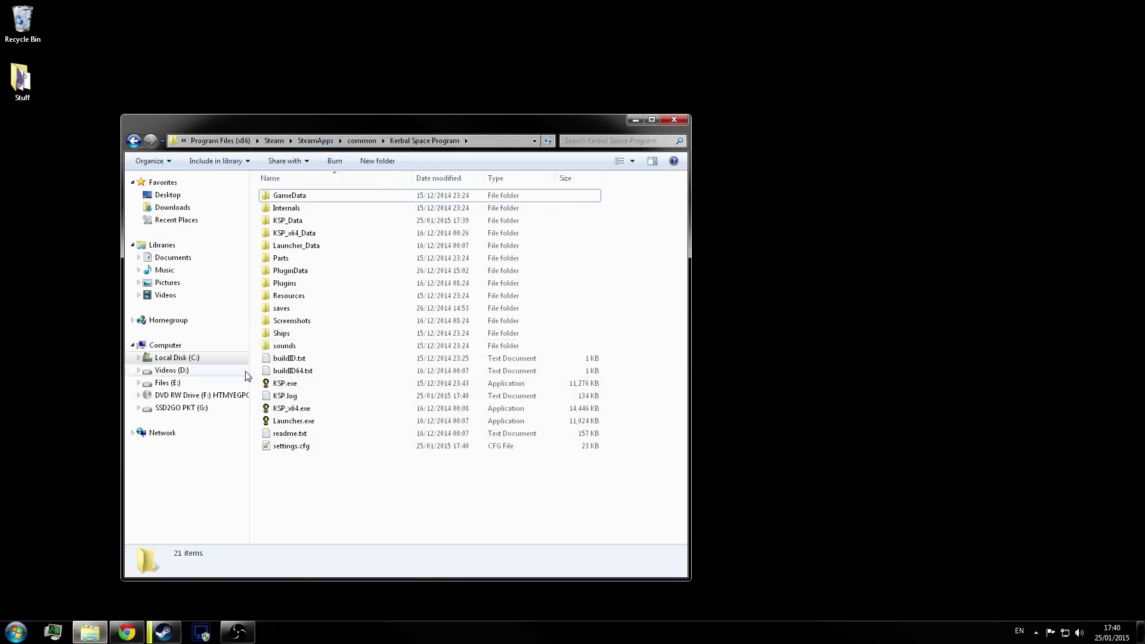
click(298, 385)
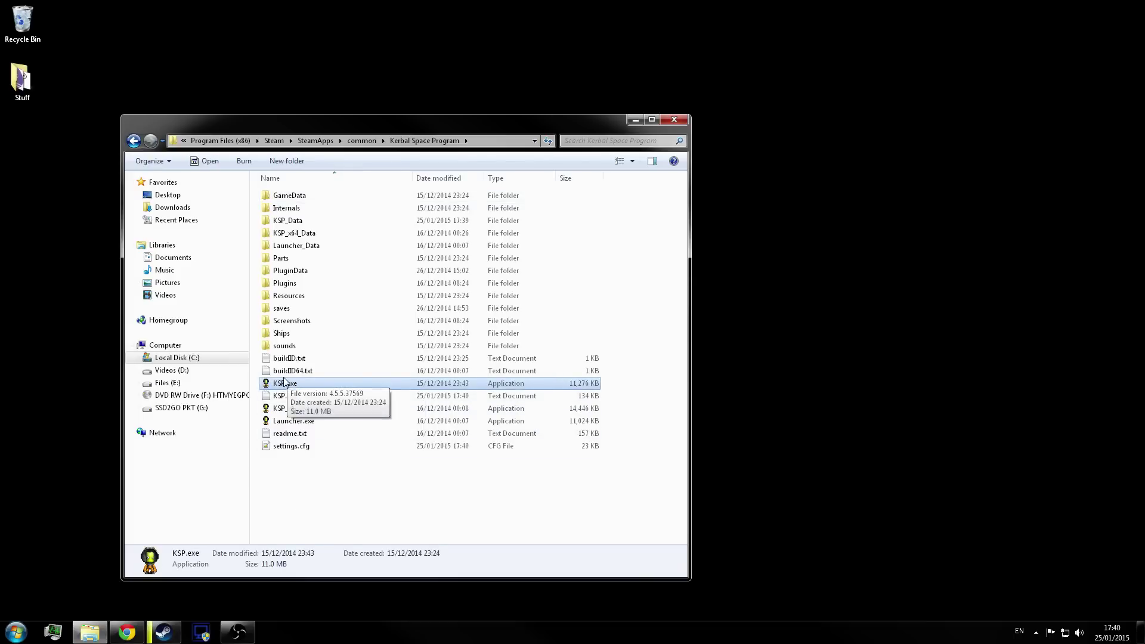
click(272, 410)
click(285, 385)
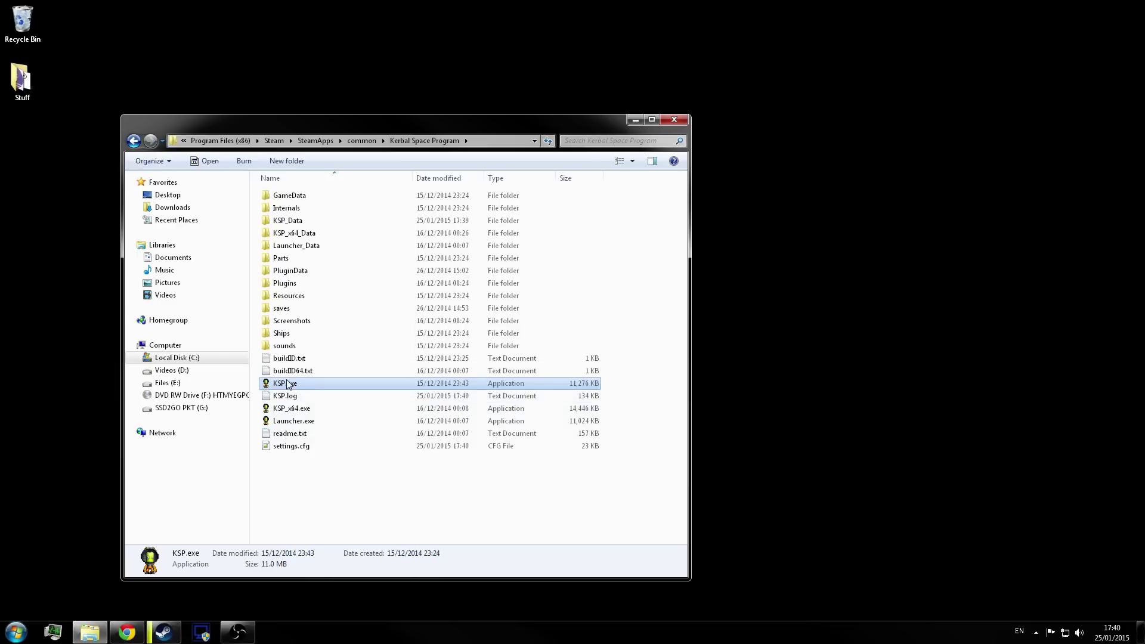
right_click(290, 385)
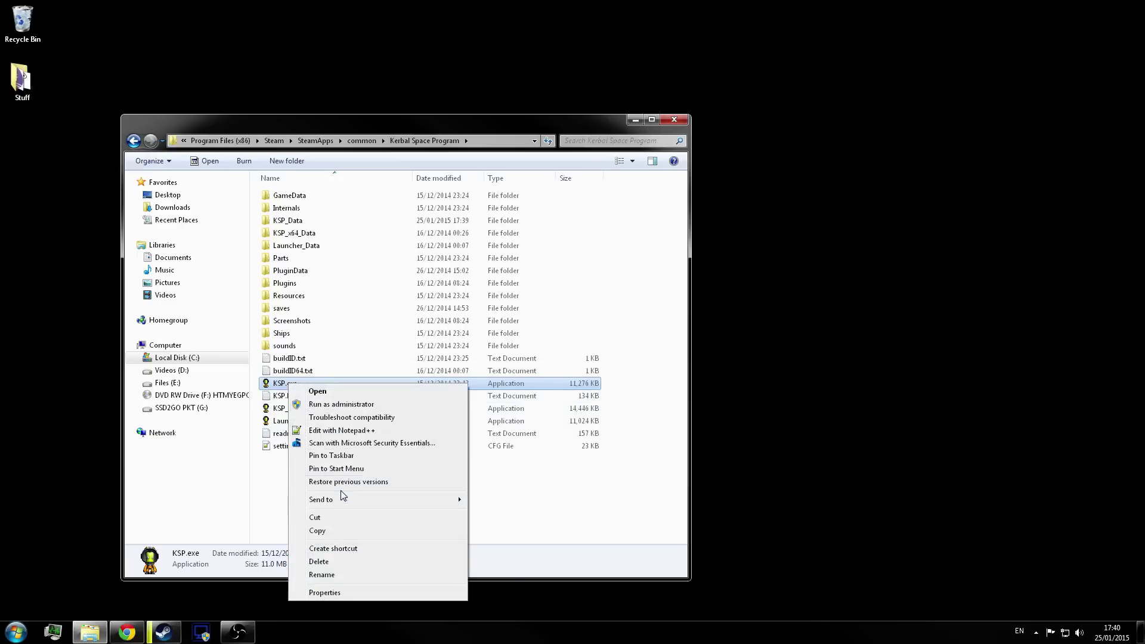
mouse_move(445, 499)
click(541, 516)
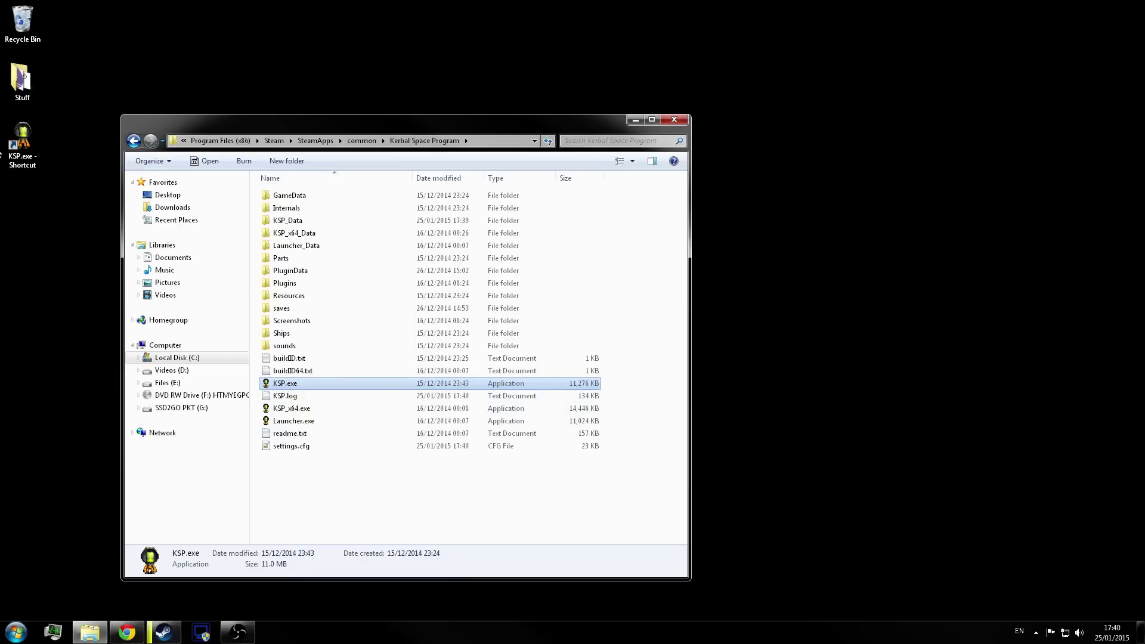
click(635, 120)
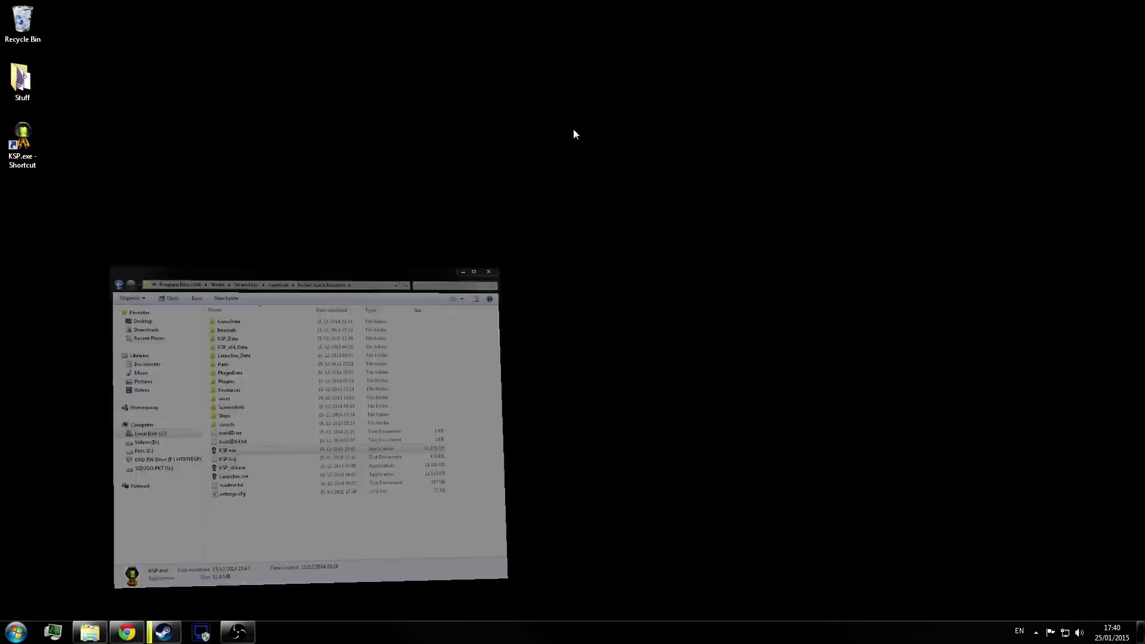
- Rename the new desktop shortcut to KSP
click(30, 161)
click(22, 159)
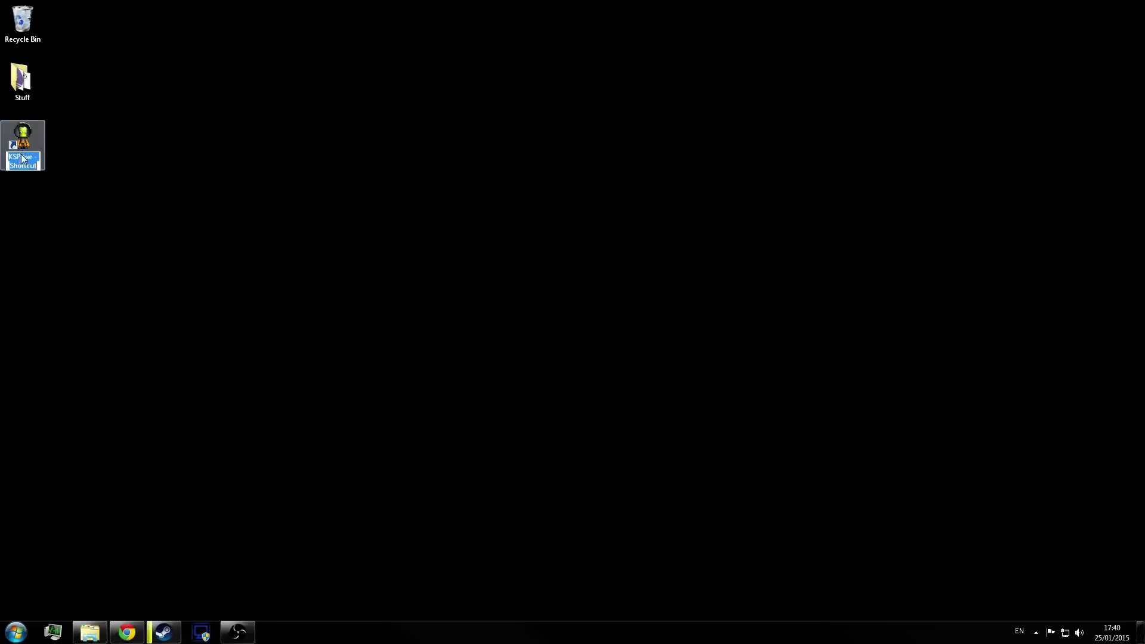
text(KSP)
key(Return)
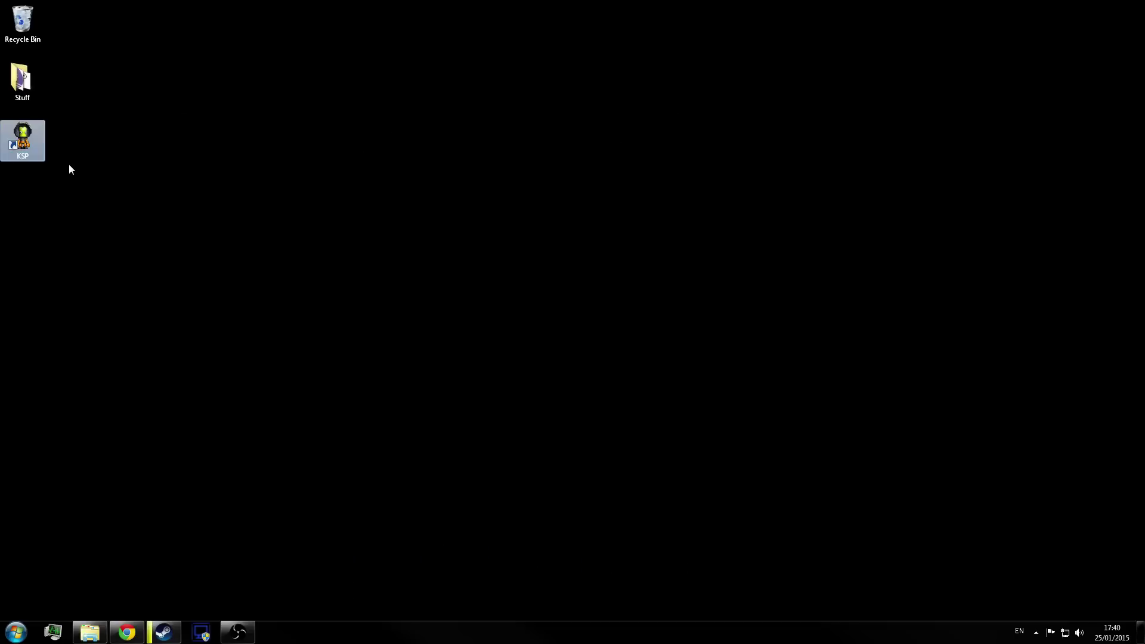
- Open the properties of the KSP desktop shortcut
right_click(26, 130)
click(110, 365)
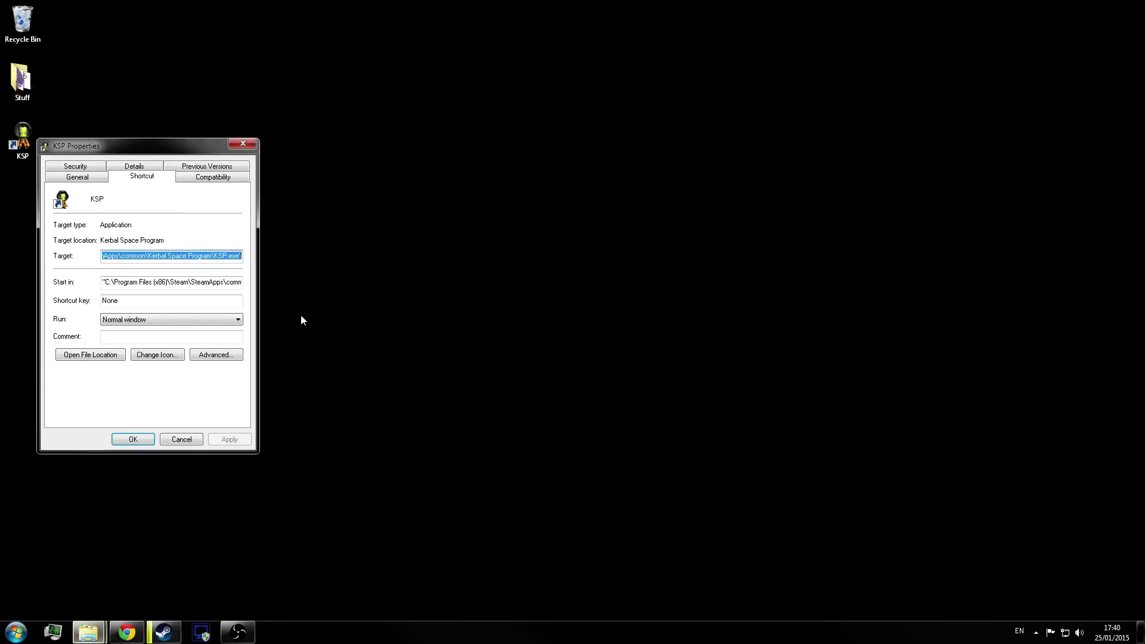
drag(127, 144, 402, 148)
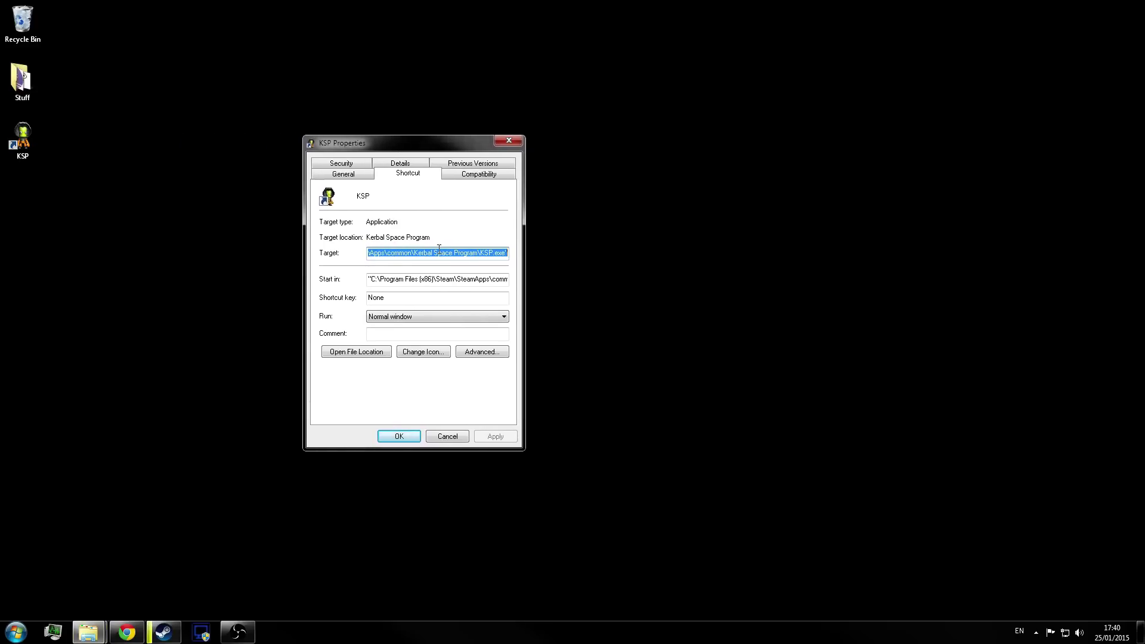
right_click(23, 135)
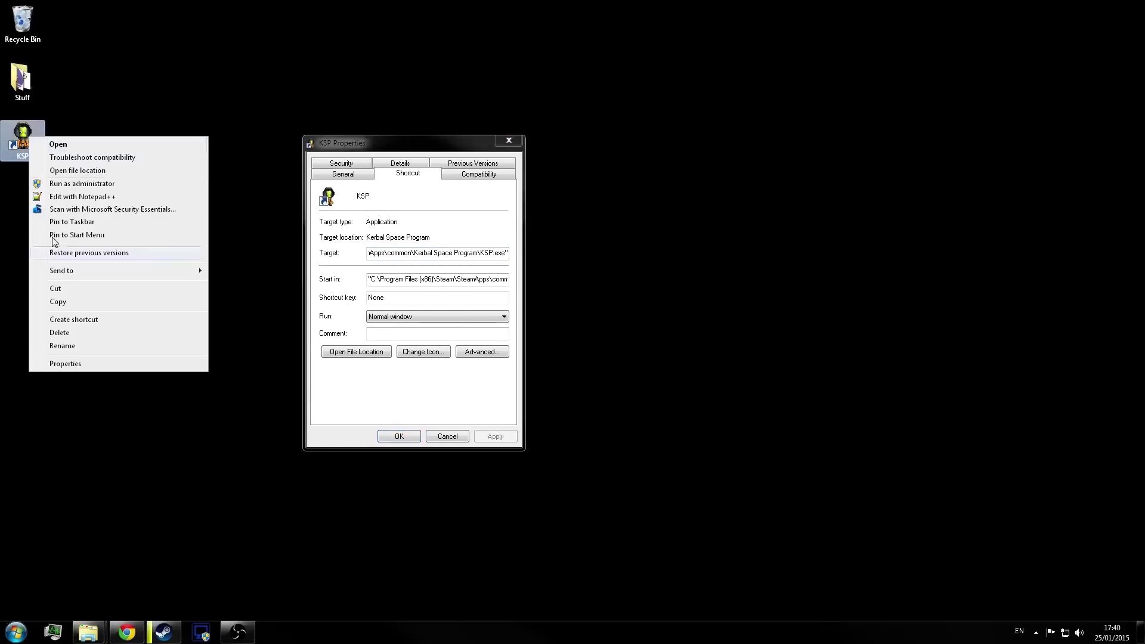
click(66, 364)
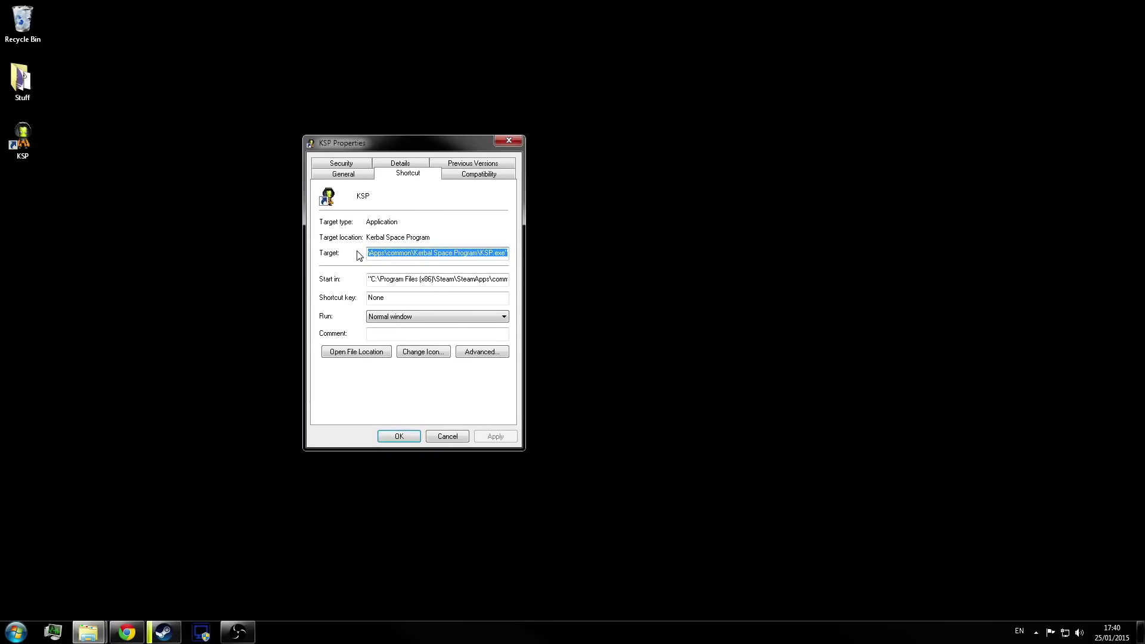
- Append -popupwindow after the closing quote of the shortcut's target, separated by a space, and save the properties
drag(430, 253, 549, 257)
click(506, 252)
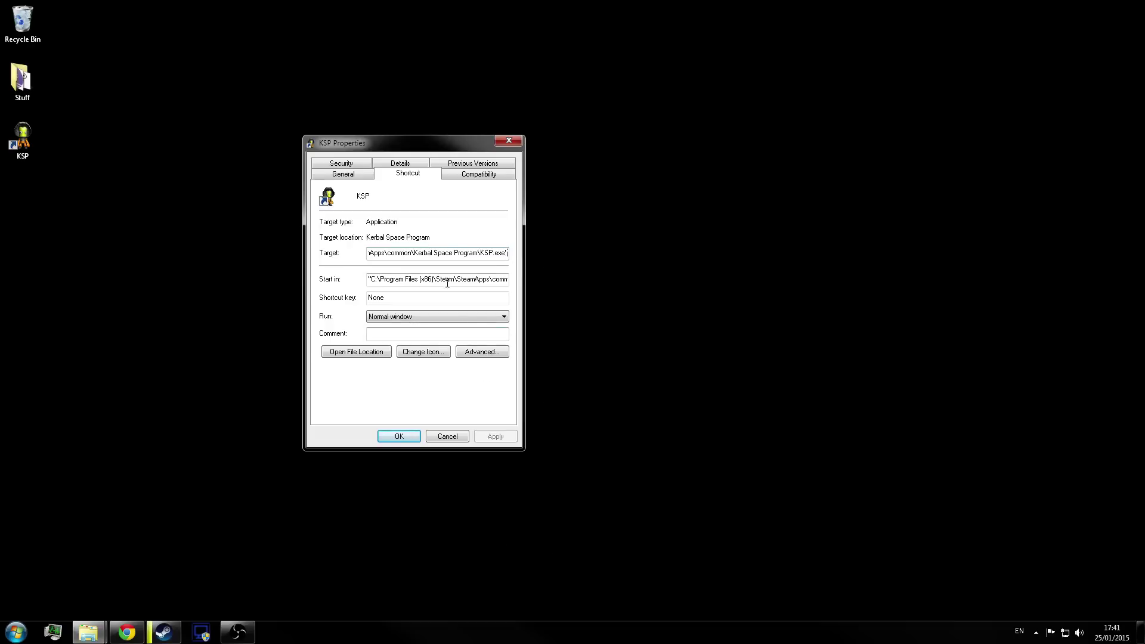
text(-popupwindow)
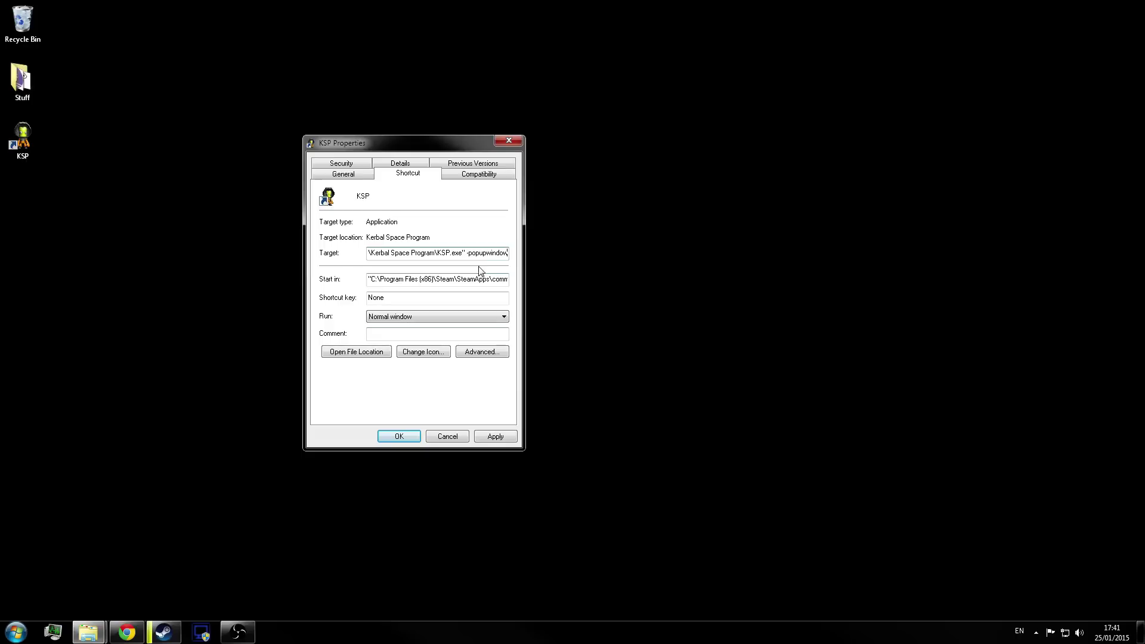
double_click(480, 253)
click(471, 254)
double_click(474, 254)
click(475, 254)
drag(470, 253, 508, 253)
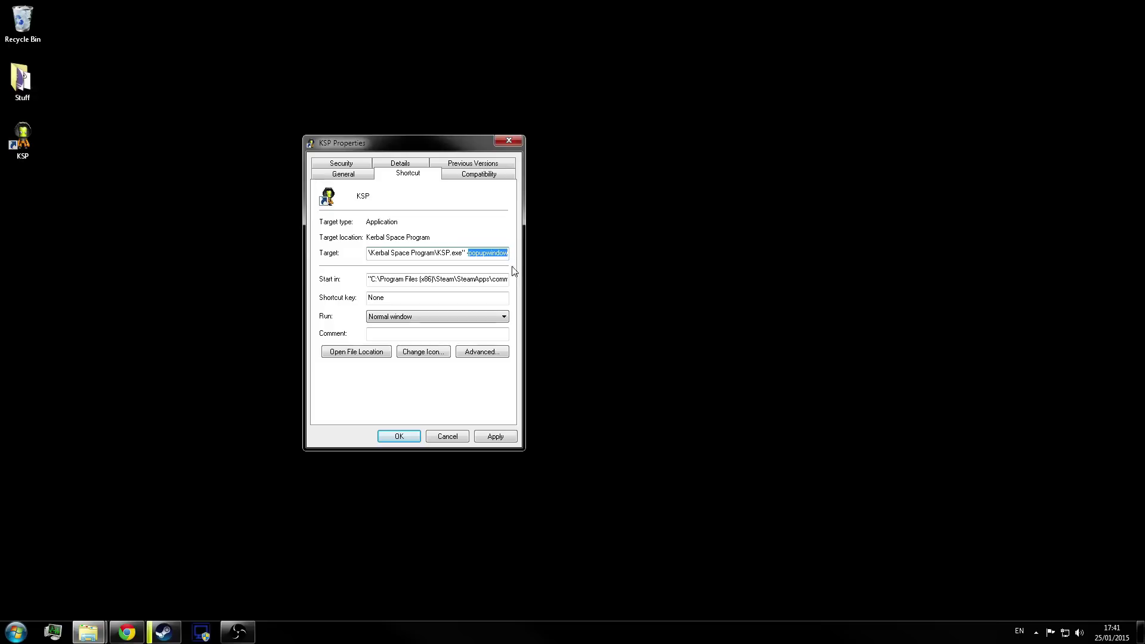
click(496, 436)
click(412, 439)
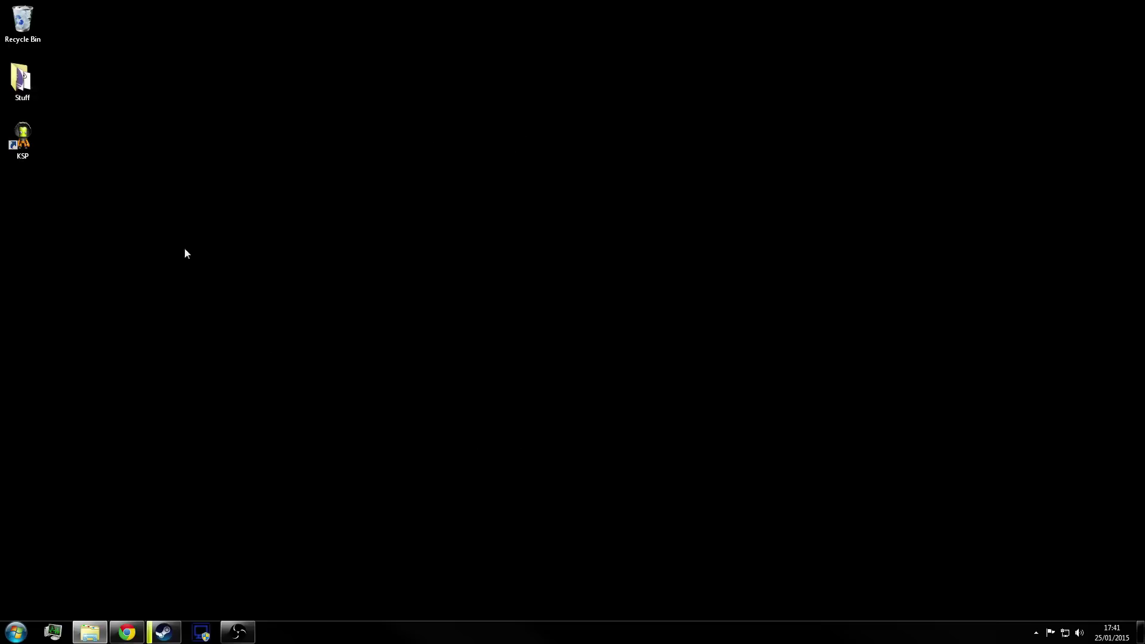
- Launch the game from the KSP shortcut and switch between windows to test the borderless mode
double_click(23, 136)
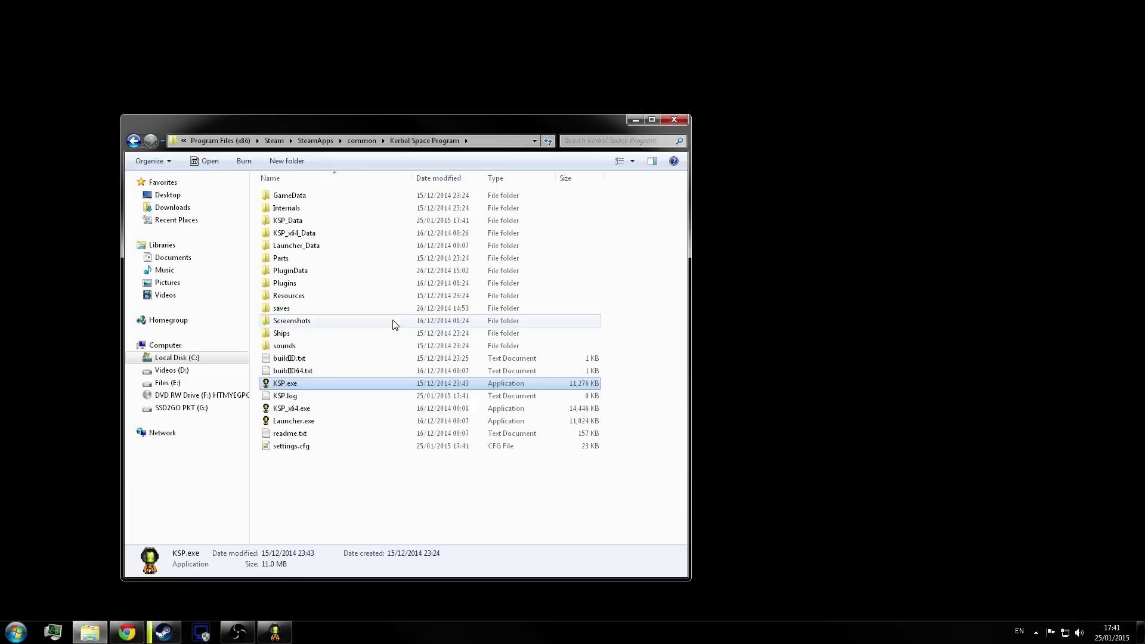
key(alt+Tab)
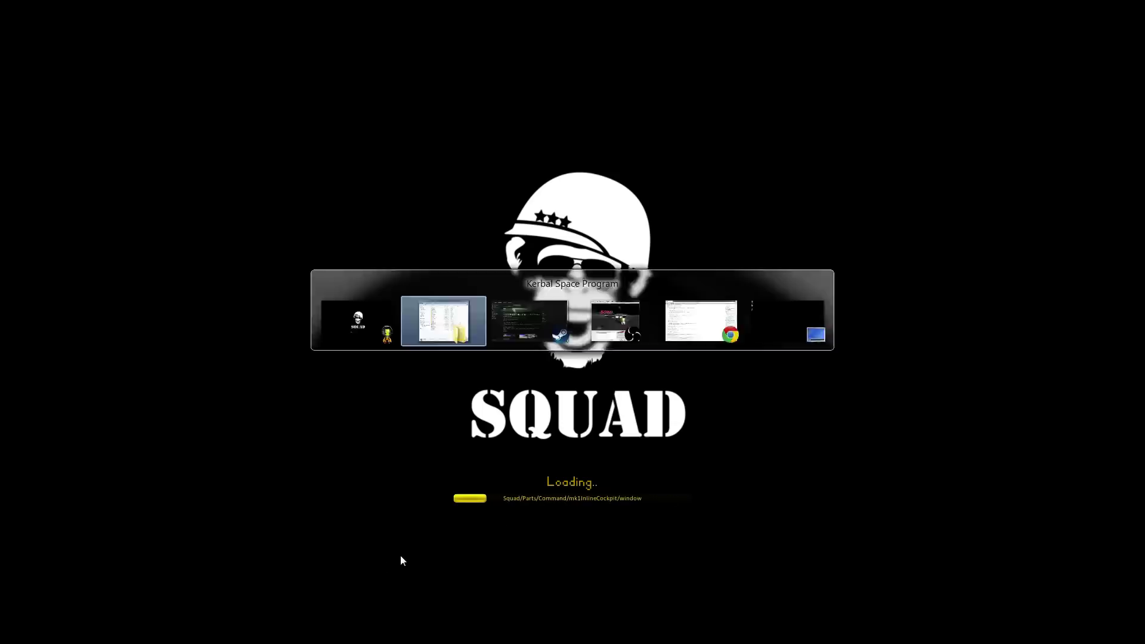
- Close the running game and the Kerbal Space Program folder window
right_click(290, 638)
click(259, 603)
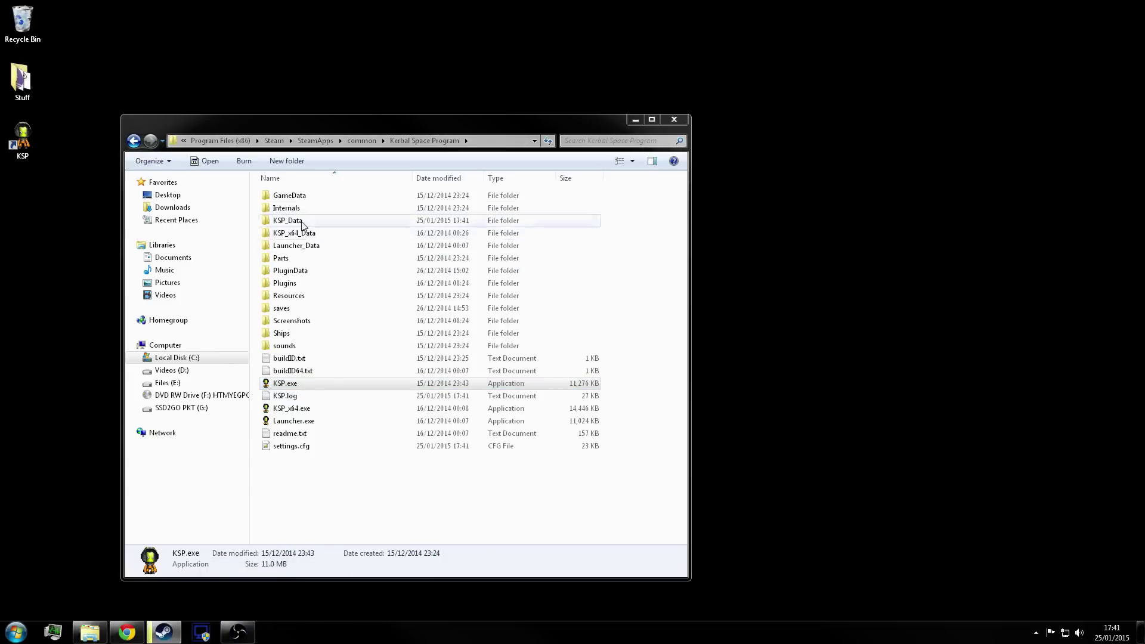
click(672, 121)
click(672, 121)
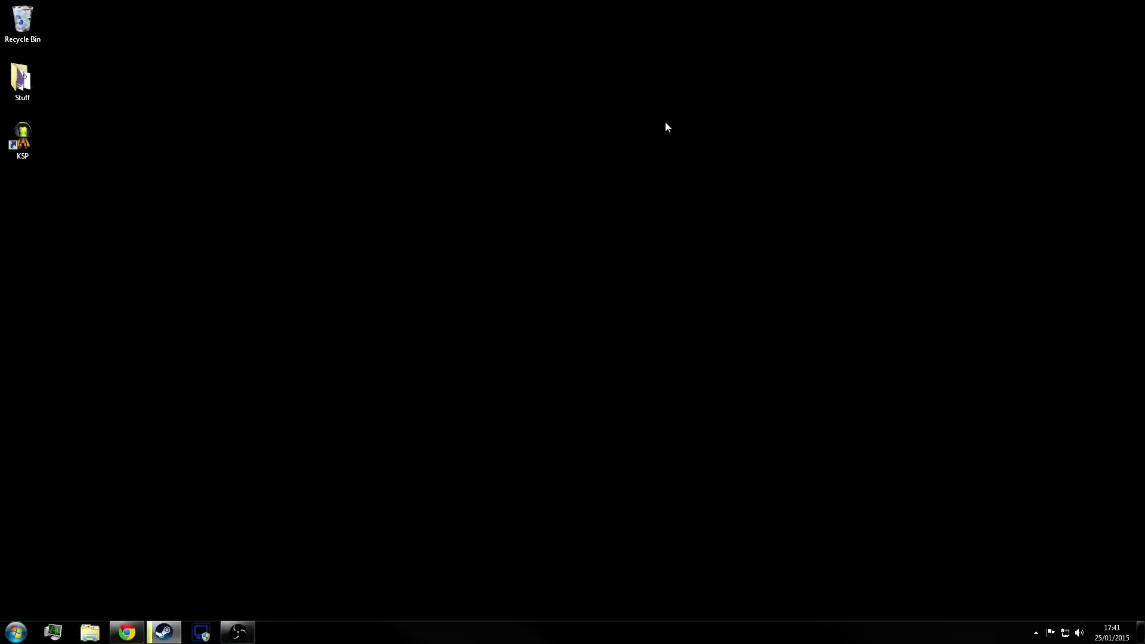